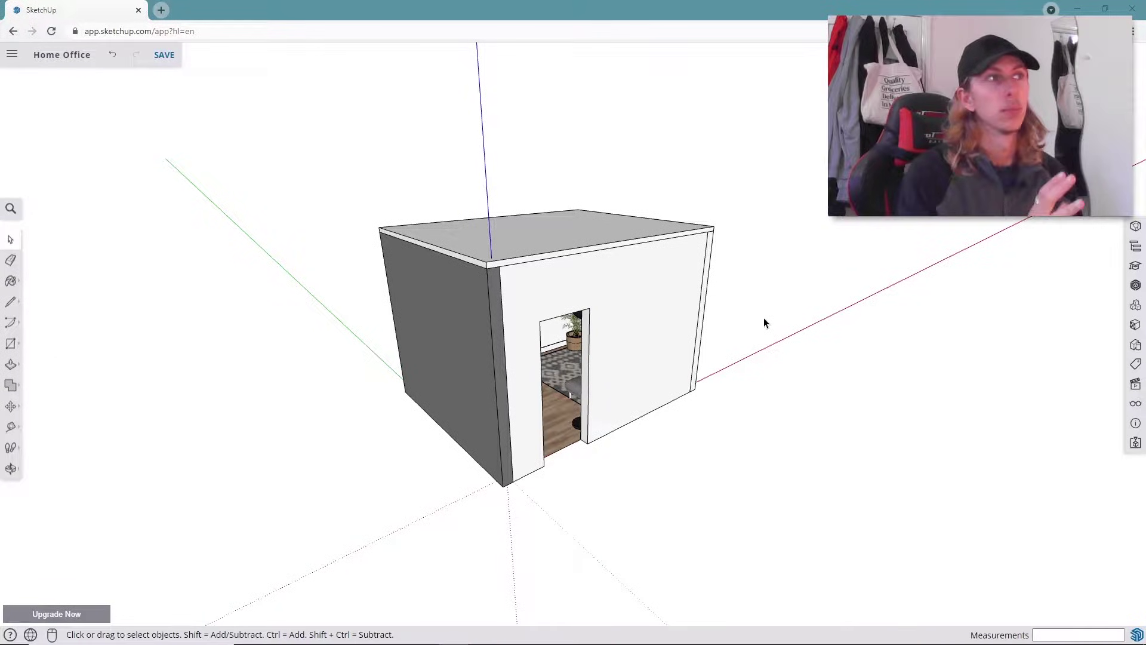
# Step: Orbit to face the front wall, then hide the front and left walls
pyautogui.scroll(3, 533, 310)
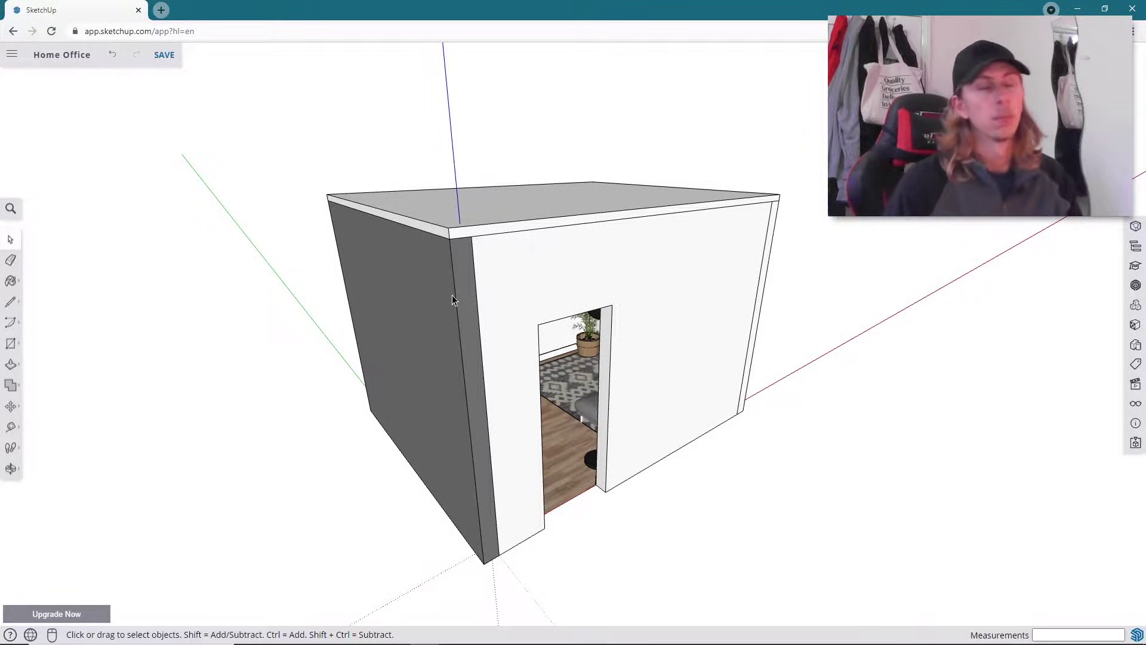
pyautogui.moveTo(477, 294); pyautogui.dragTo(525, 289, button='middle')
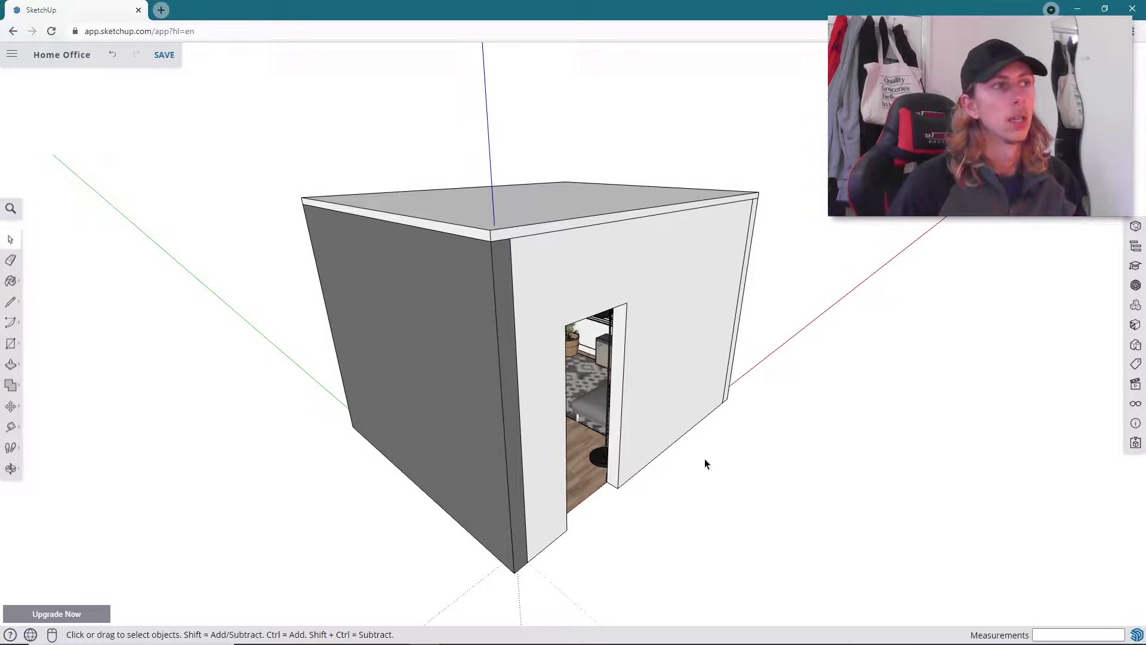
pyautogui.moveTo(524, 263); pyautogui.dragTo(600, 260, button='middle')
pyautogui.rightClick(600, 264)
pyautogui.click(621, 336)
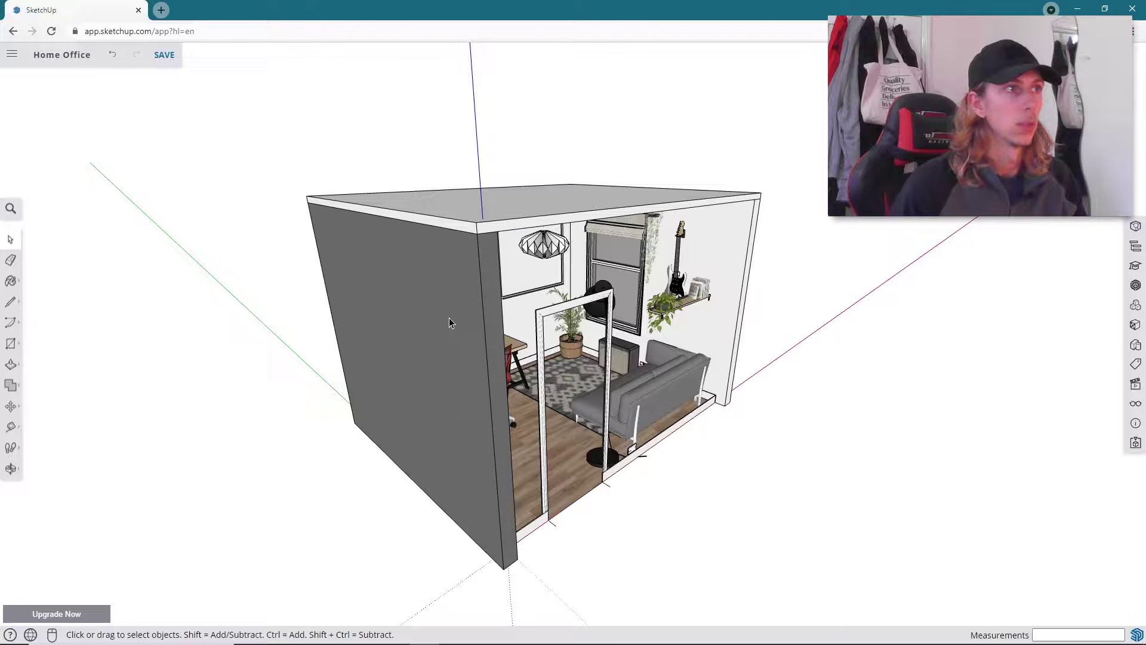
pyautogui.rightClick(461, 287)
pyautogui.click(497, 337)
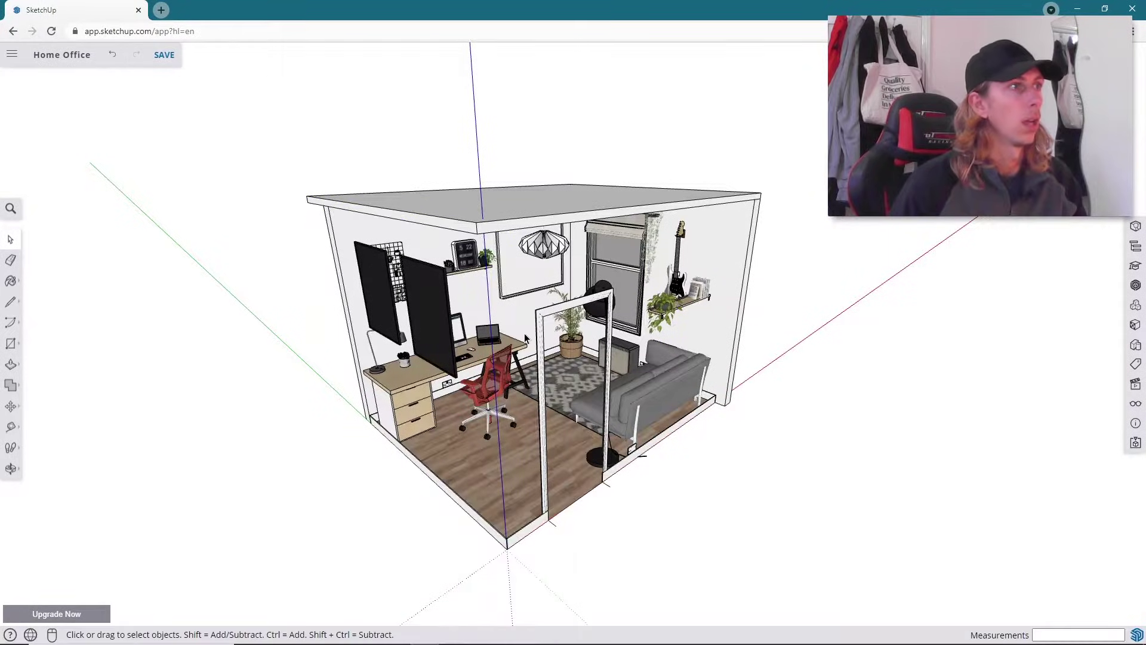
# Step: Hide the glass partition and the dark wall panels, then frame the room closer
pyautogui.scroll(3, 556, 299)
pyautogui.rightClick(555, 298)
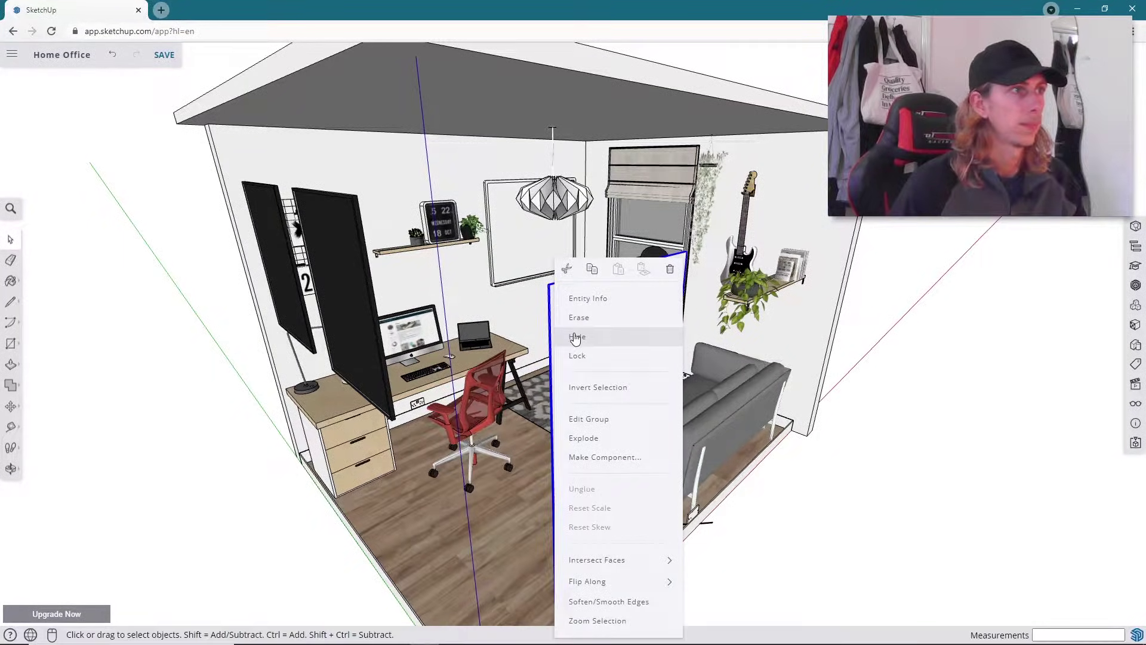
pyautogui.click(573, 335)
pyautogui.click(340, 312)
pyautogui.rightClick(350, 226)
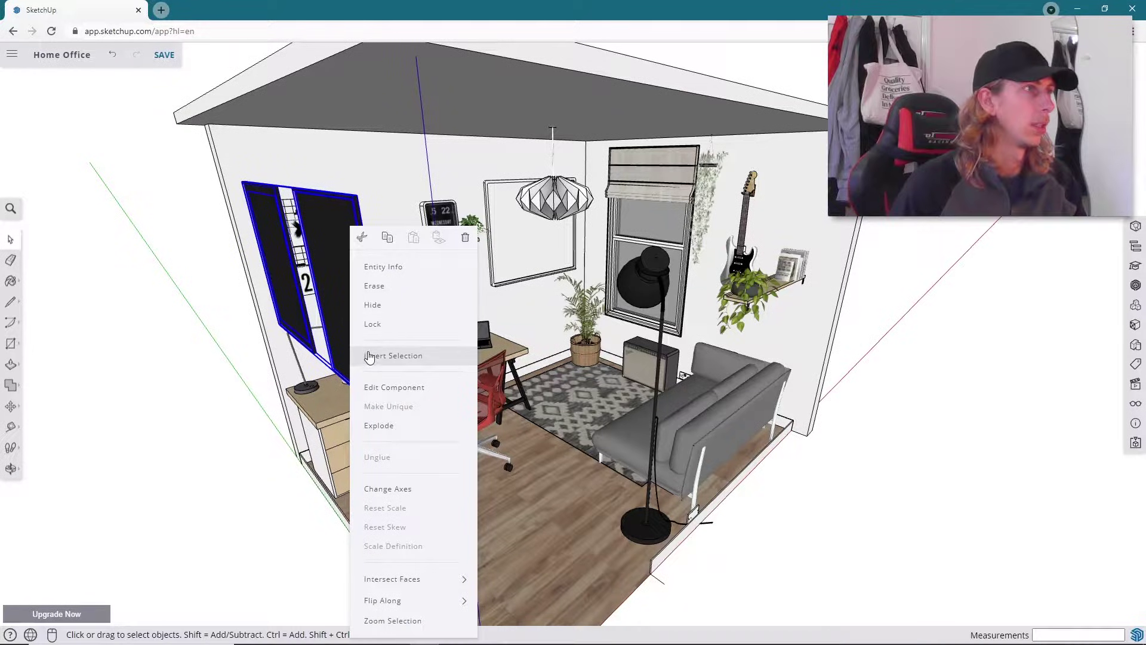
pyautogui.click(384, 302)
pyautogui.scroll(-3, 625, 322)
pyautogui.scroll(5, 625, 323)
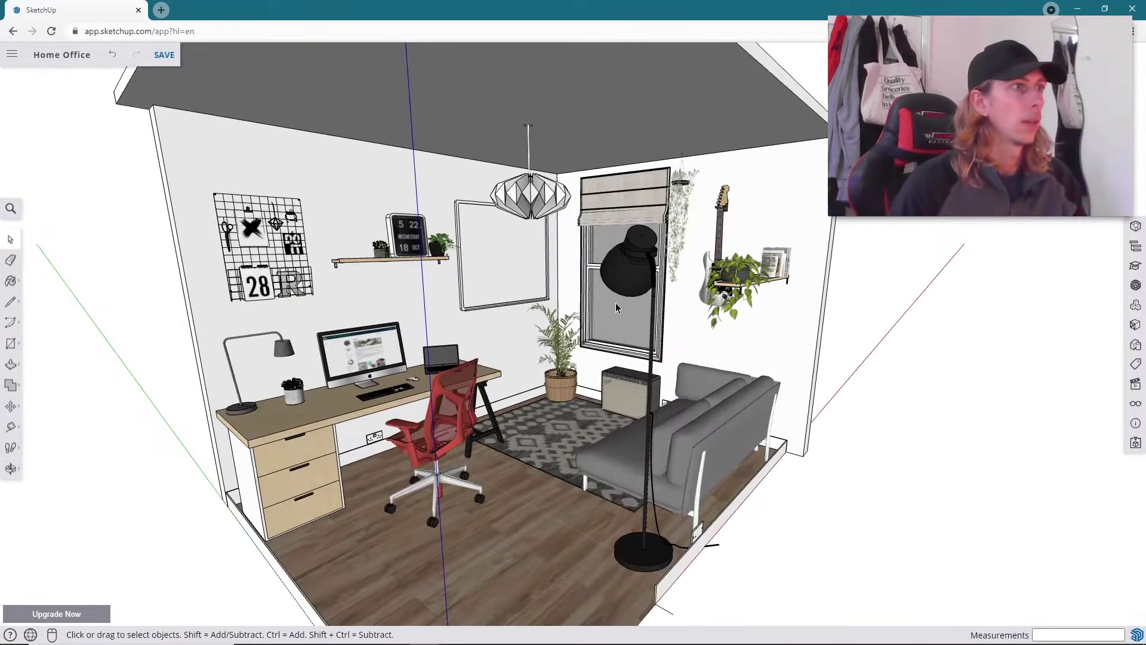
pyautogui.moveTo(614, 303)
pyautogui.mouseDown(button='middle')
pyautogui.moveTo(634, 289)
pyautogui.moveTo(635, 305)
pyautogui.mouseUp(button='middle')
pyautogui.scroll(-3, 634, 289)
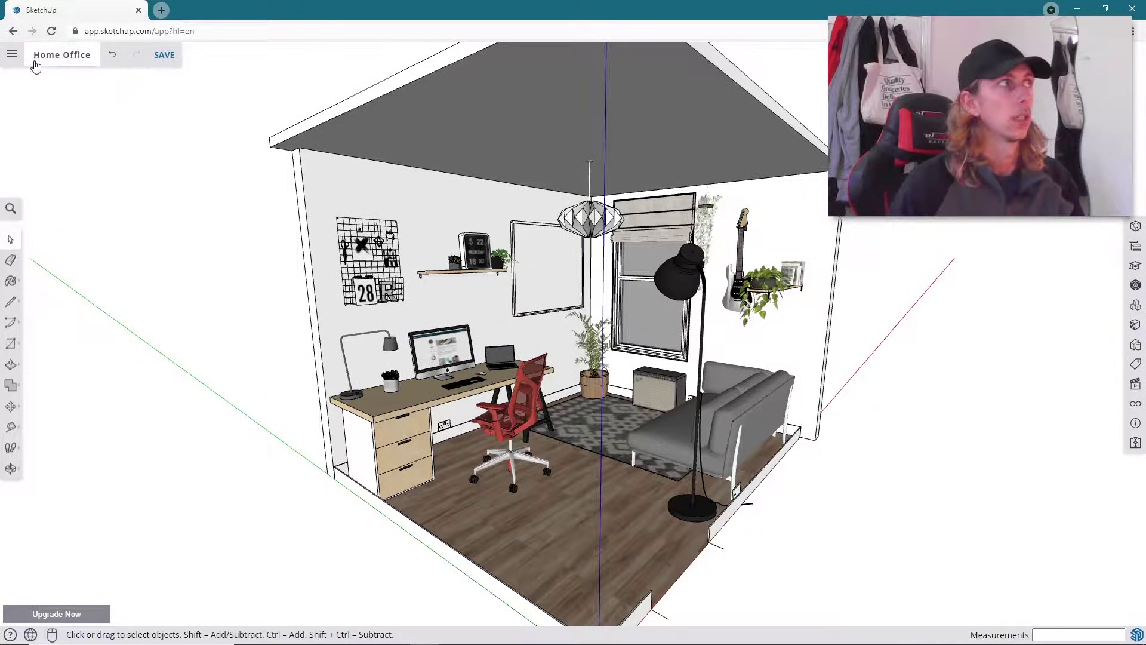
# Step: Open the print preview with A4 paper in landscape orientation
pyautogui.click(12, 56)
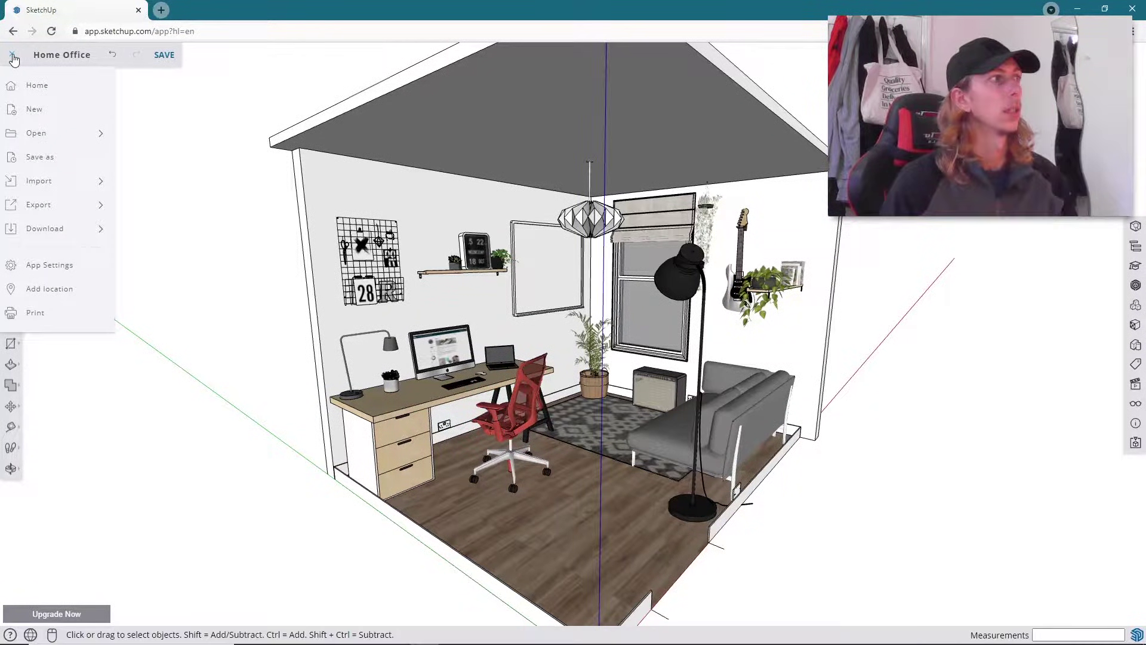
pyautogui.click(46, 314)
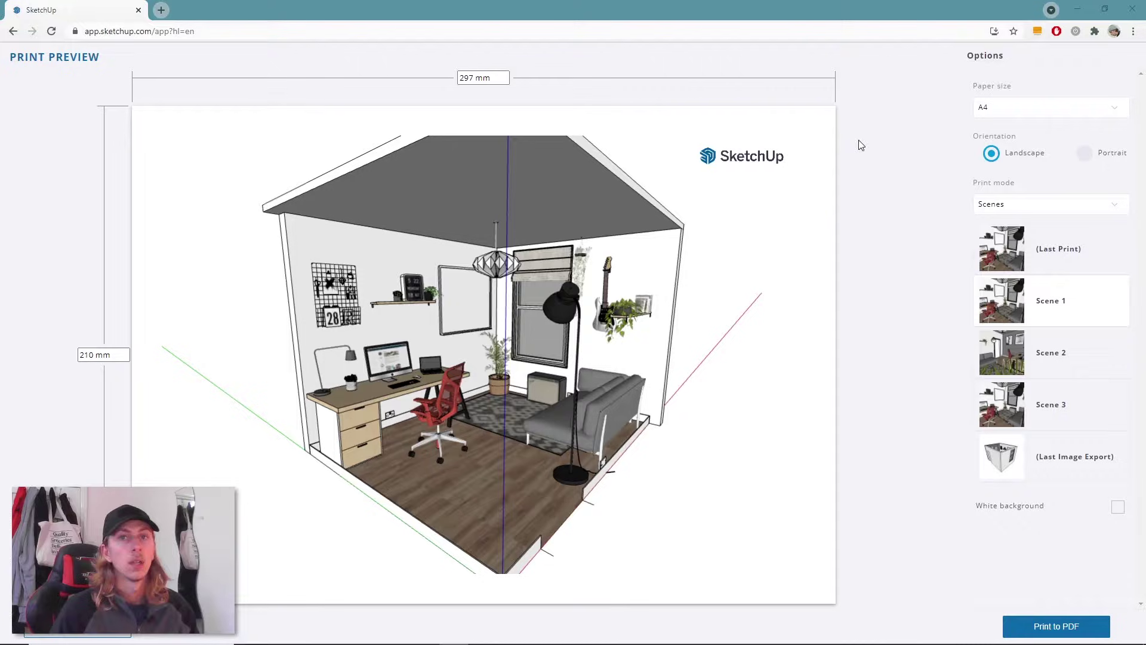
pyautogui.click(1017, 113)
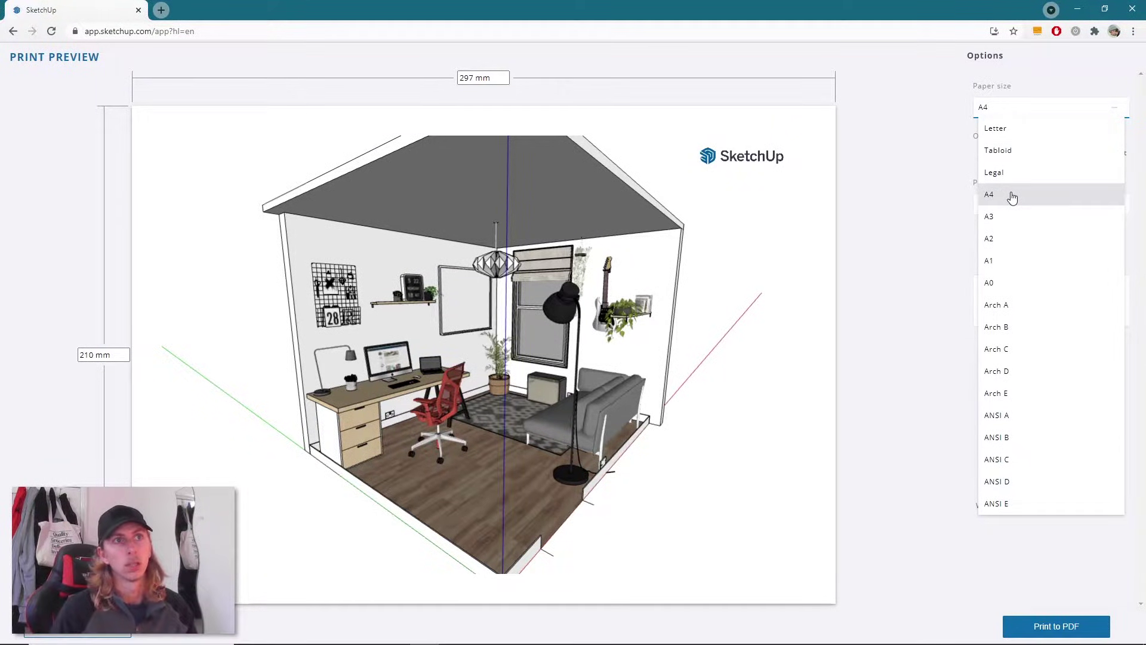
pyautogui.click(898, 288)
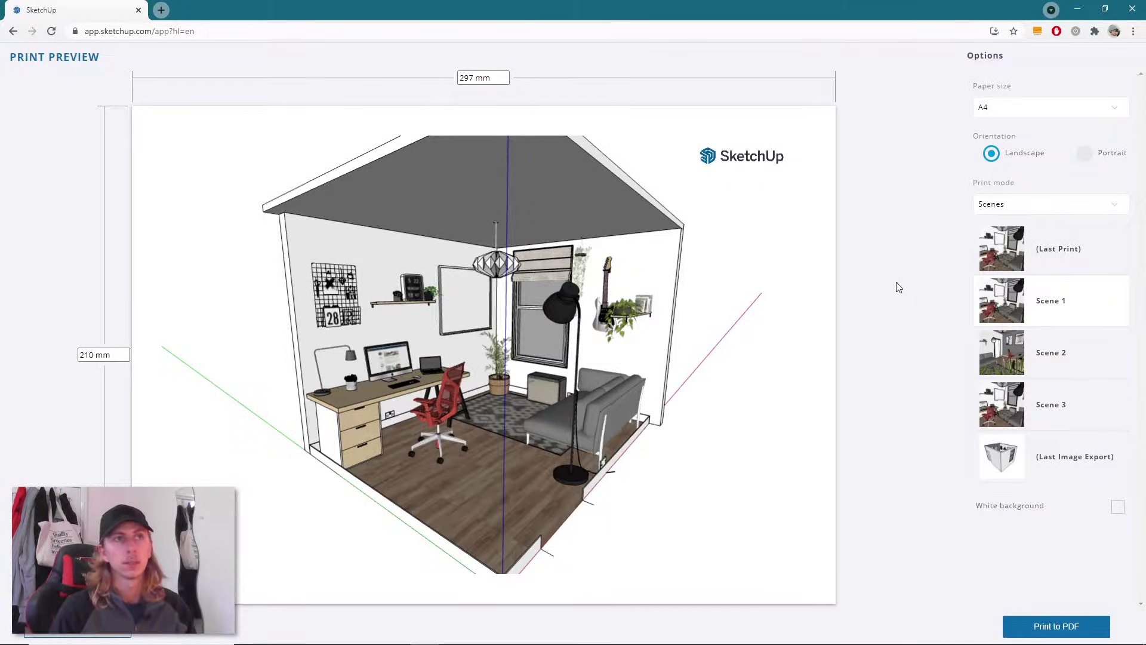
pyautogui.click(1083, 156)
pyautogui.click(991, 156)
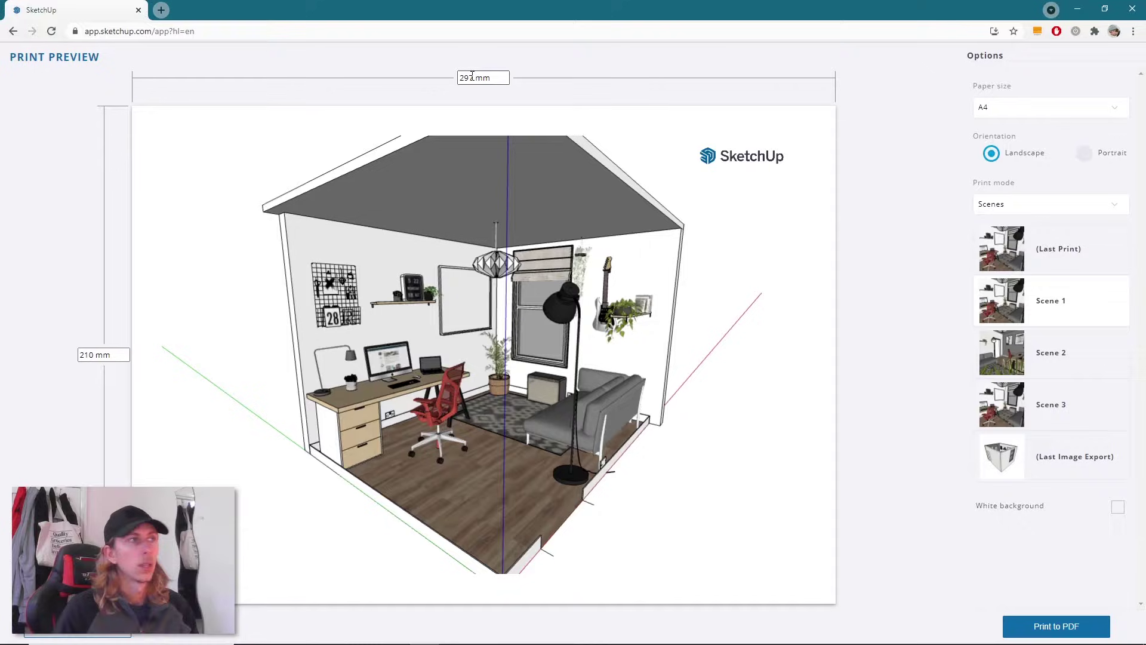
# Step: Leave the White background option unchecked
pyautogui.click(1114, 509)
pyautogui.click(1114, 510)
pyautogui.click(1114, 509)
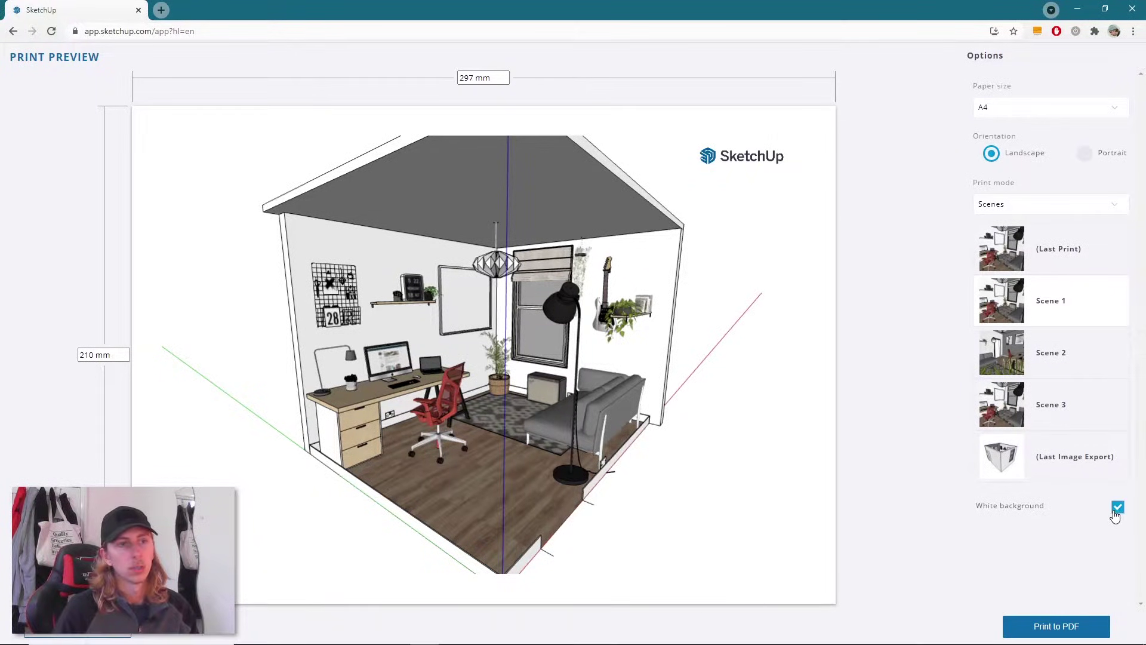
pyautogui.click(1114, 510)
pyautogui.click(1114, 510)
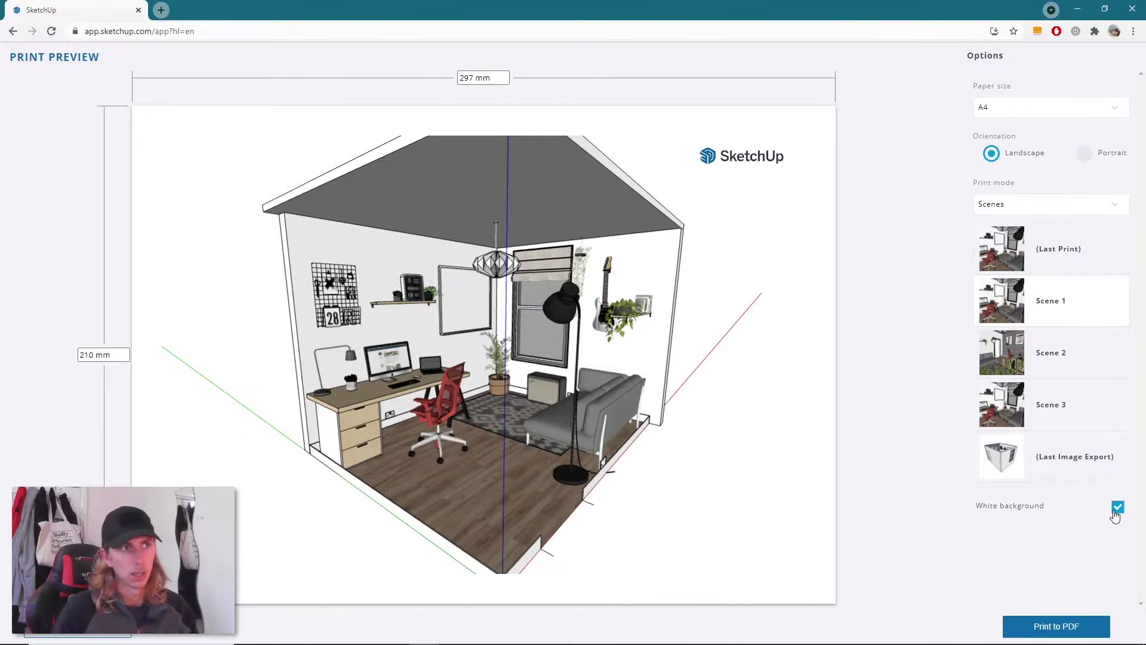
pyautogui.click(1115, 512)
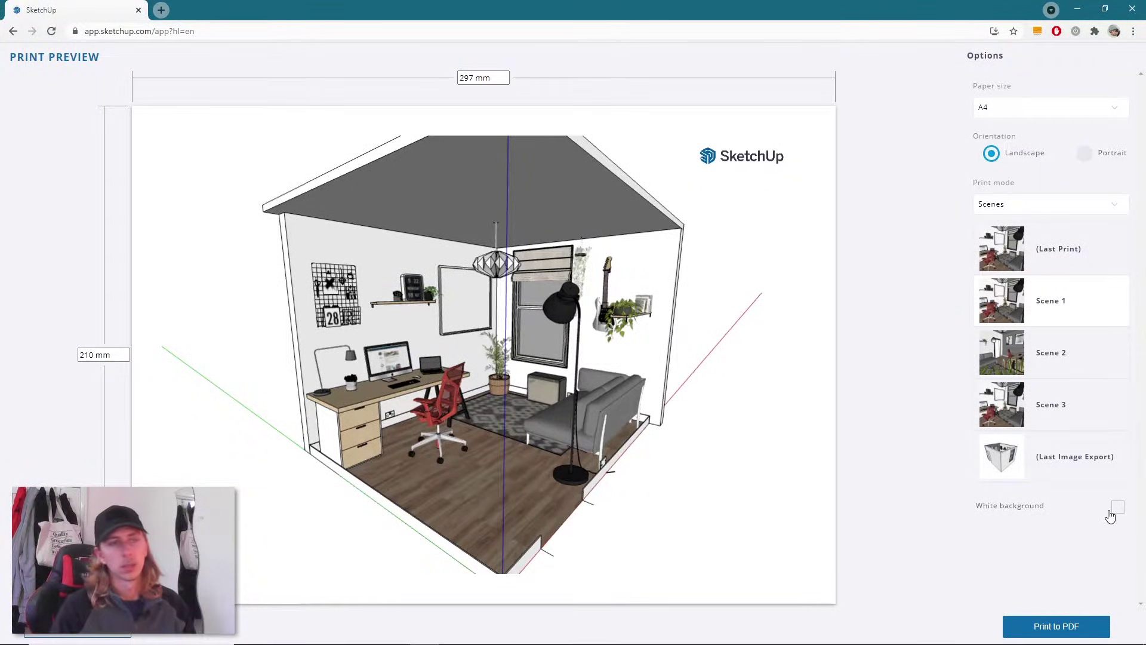
# Step: Export the A4 landscape print to PDF and confirm the download
pyautogui.click(1045, 625)
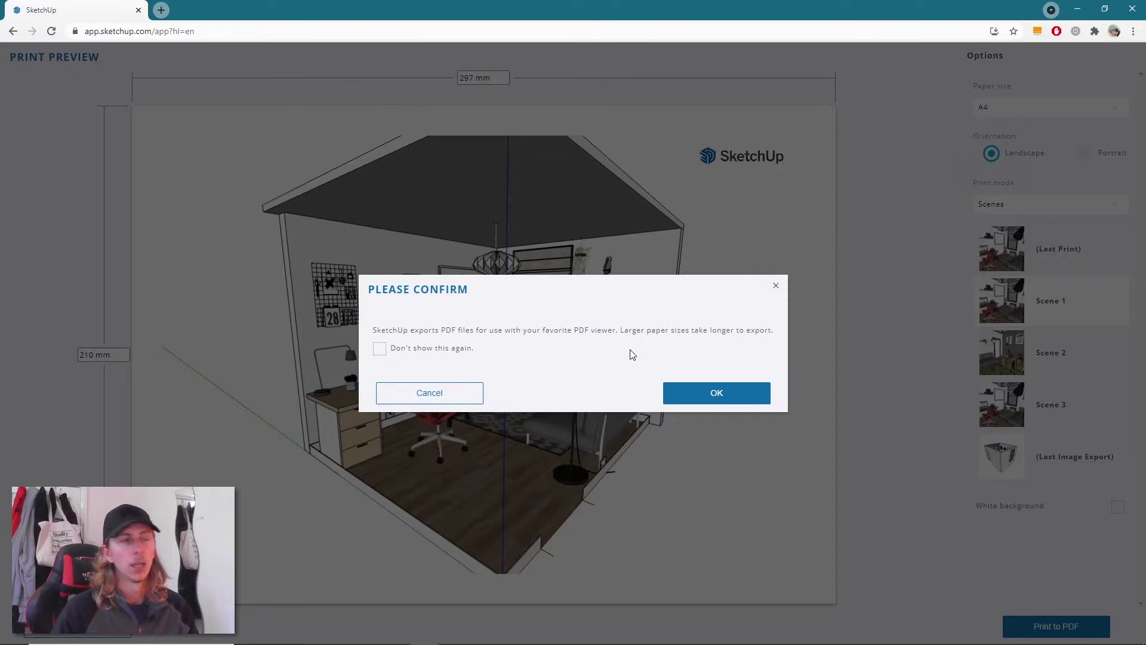
pyautogui.click(697, 394)
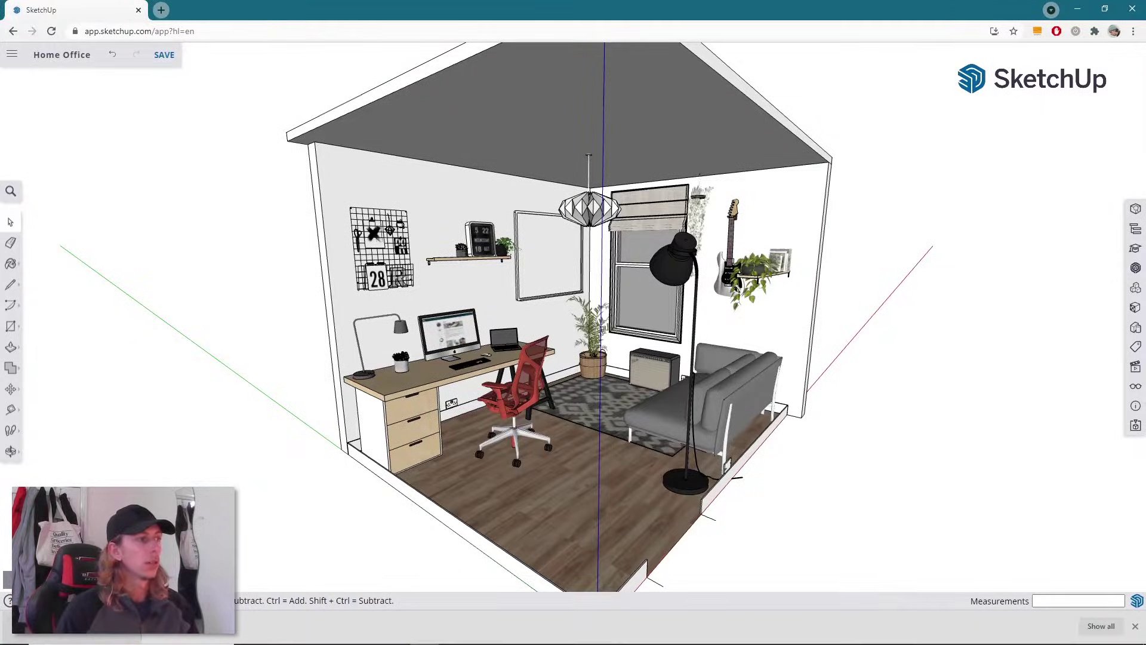
# Step: Open the downloaded Home Office (1).pdf and cancel Chrome's print dialog
pyautogui.click(89, 625)
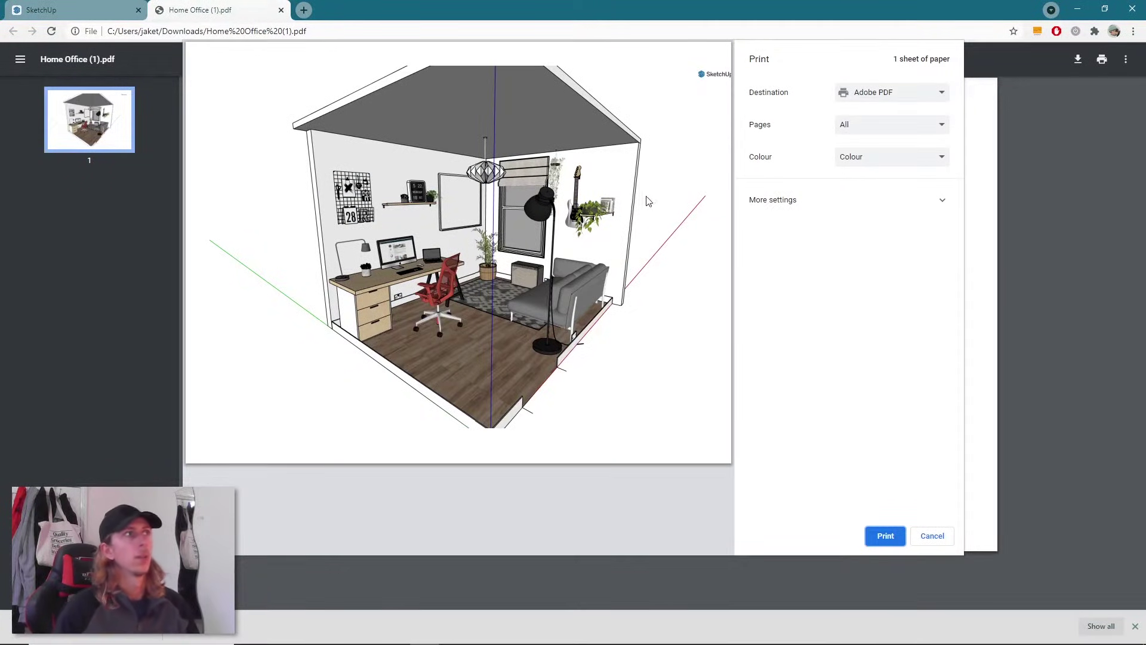
pyautogui.click(931, 536)
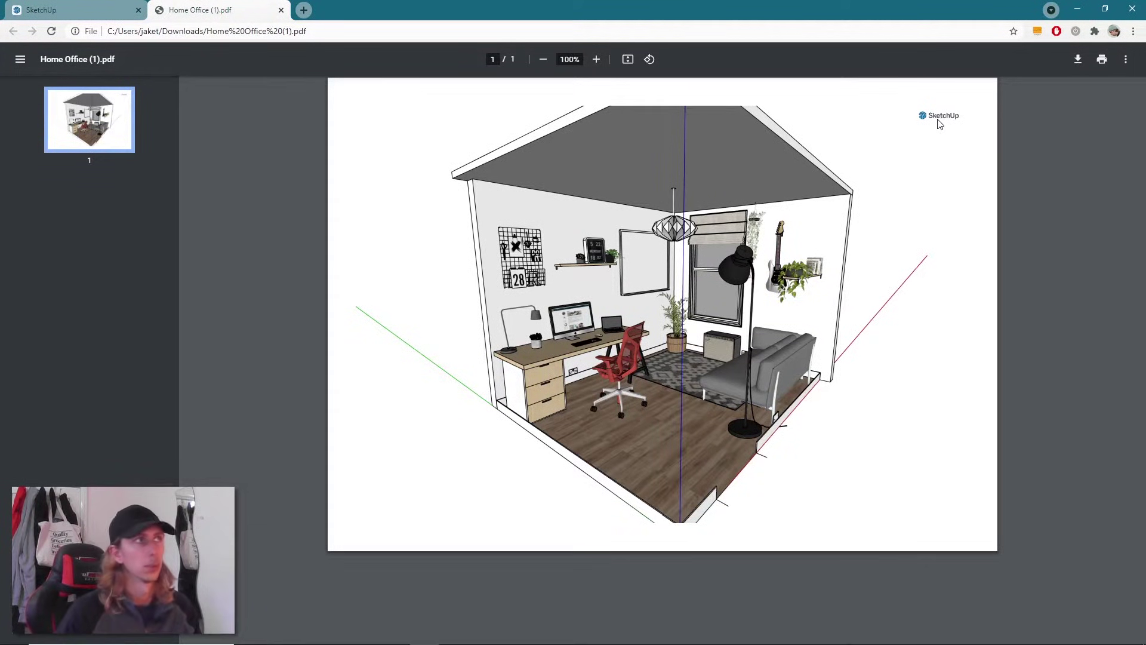
# Step: Return to the SketchUp tab and start a PNG export from File > Download
pyautogui.hotkey('ctrl', 'shift', 'Tab')
pyautogui.moveTo(50, 213)
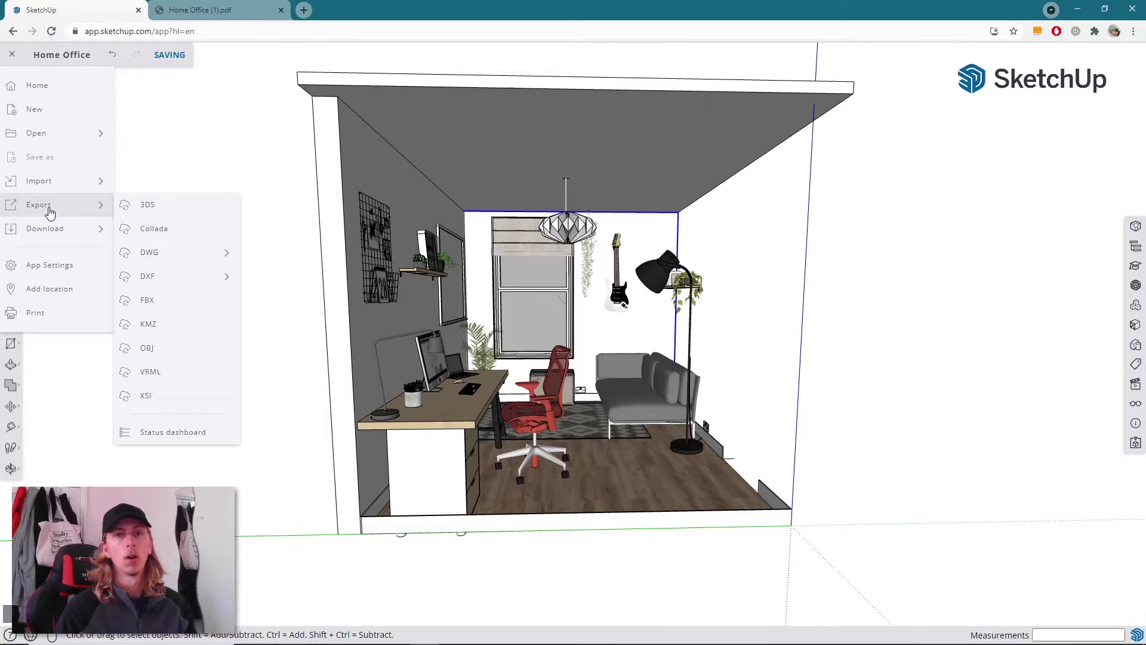
pyautogui.moveTo(58, 232)
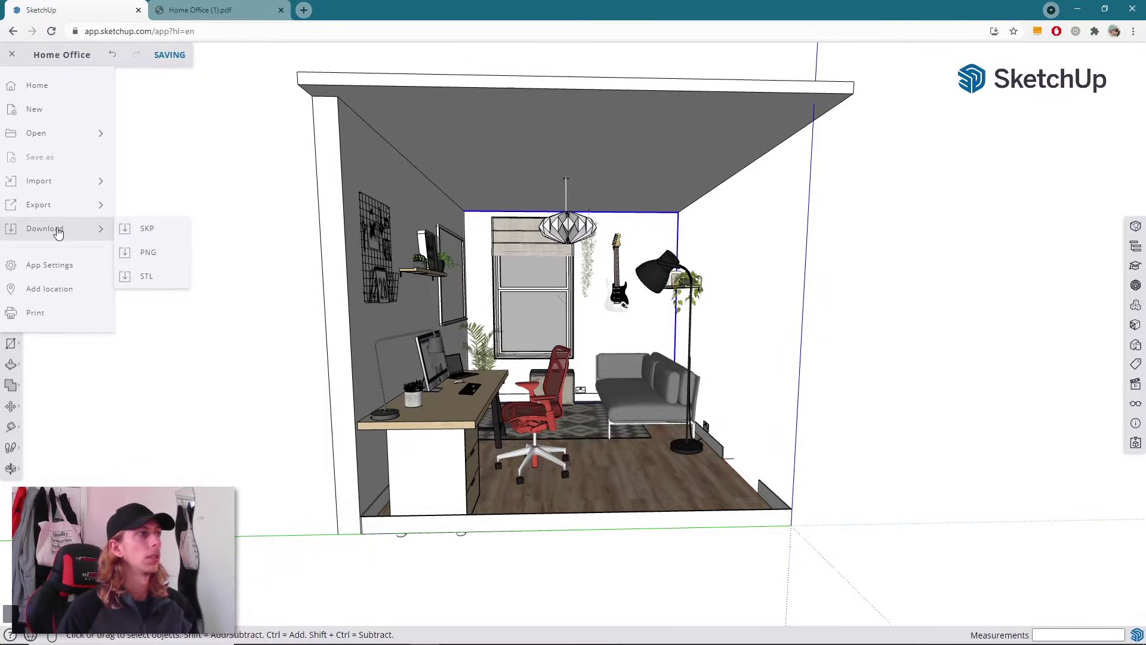
pyautogui.click(168, 256)
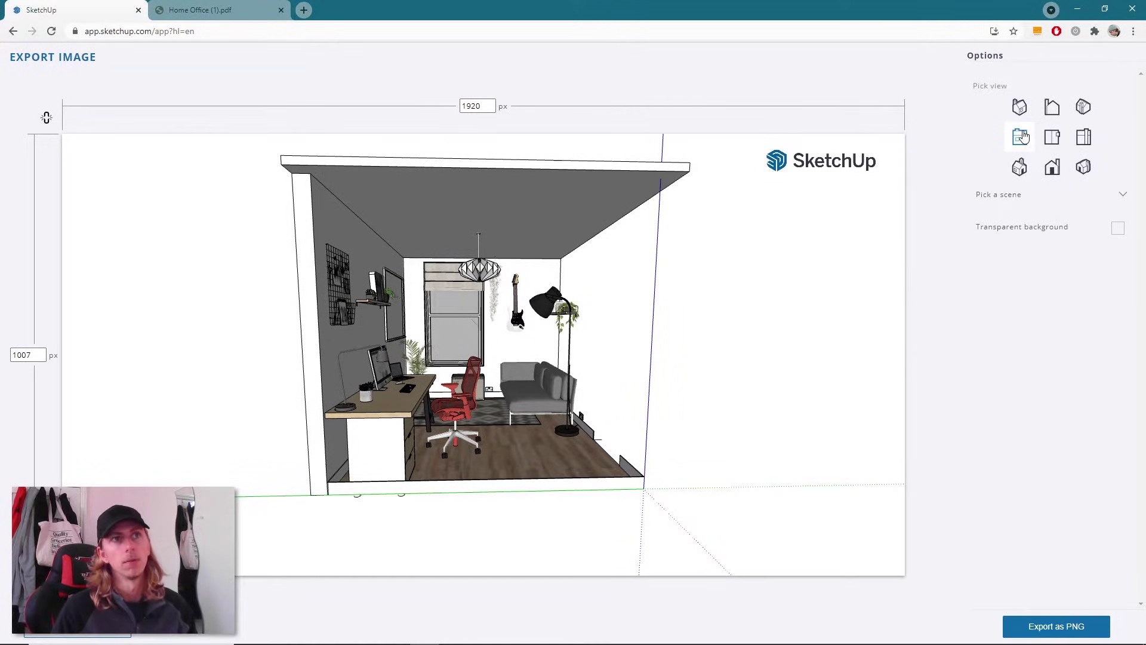
# Step: Pick the isometric interior room view and enable a transparent background
pyautogui.click(1053, 110)
pyautogui.click(1052, 138)
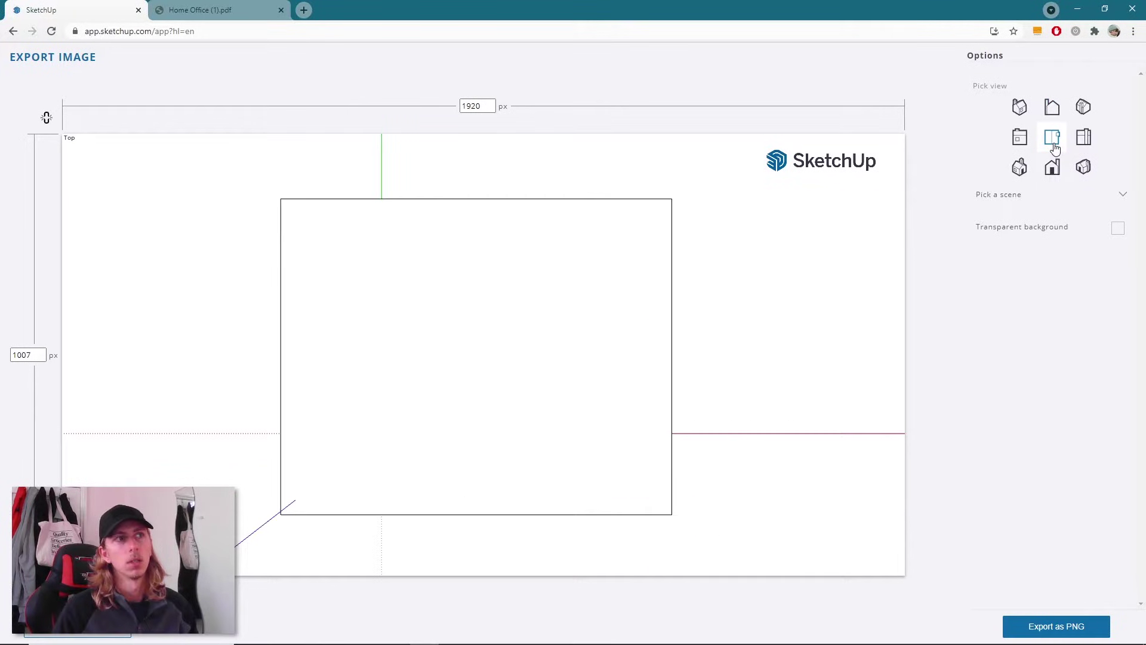
pyautogui.click(1053, 169)
pyautogui.click(1019, 168)
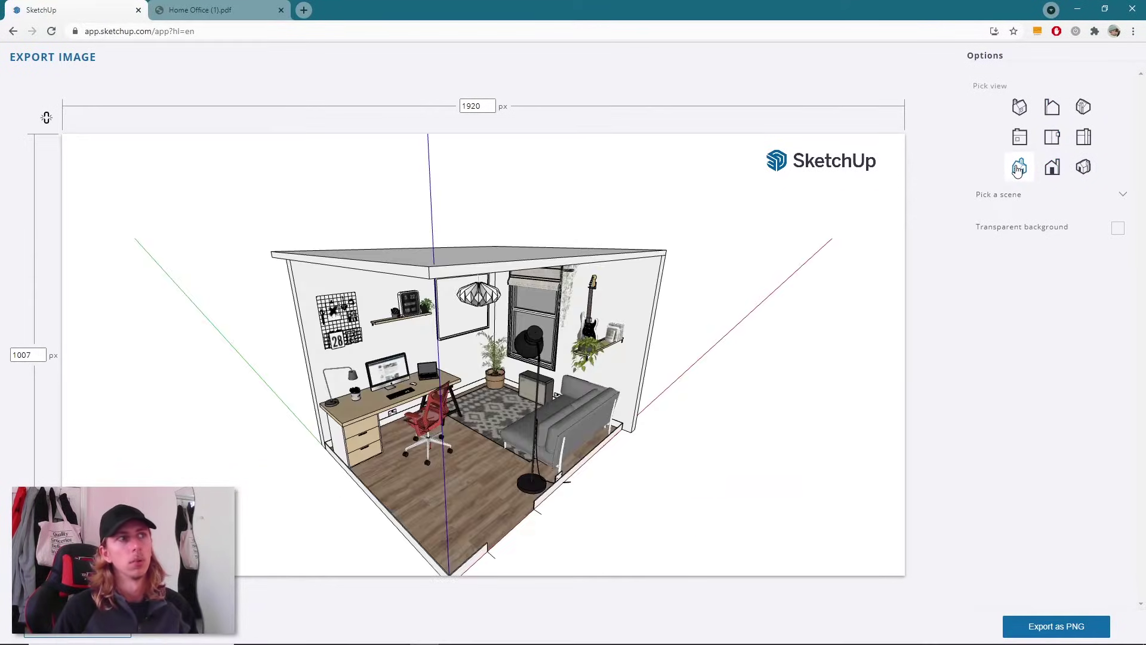
pyautogui.click(1082, 171)
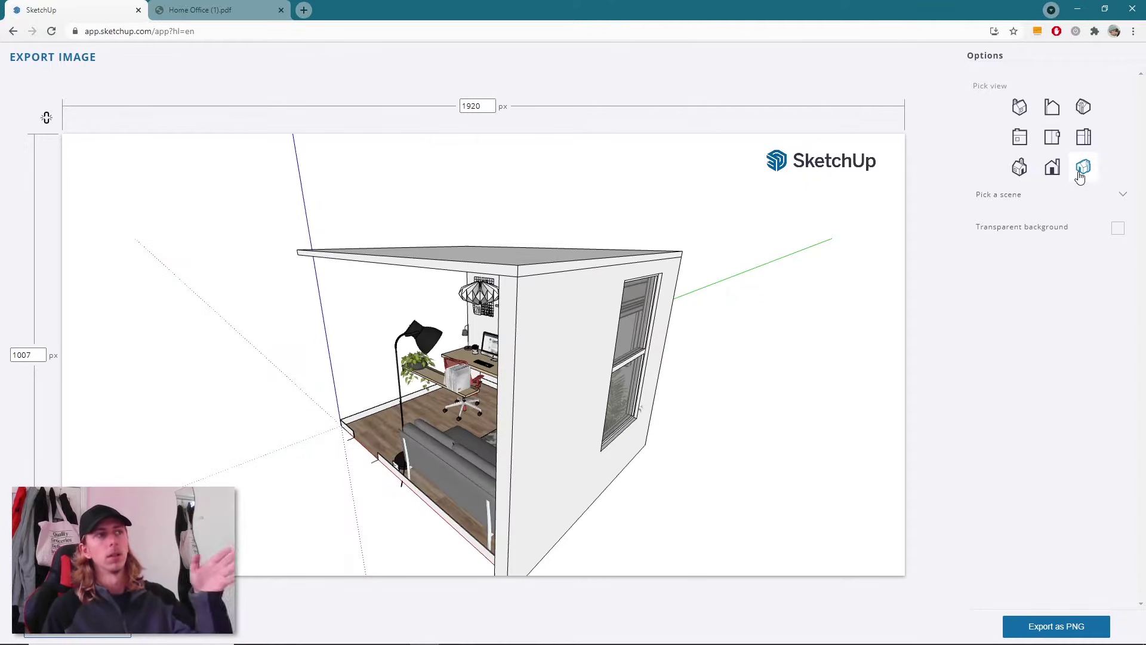
pyautogui.click(1084, 106)
pyautogui.click(1078, 203)
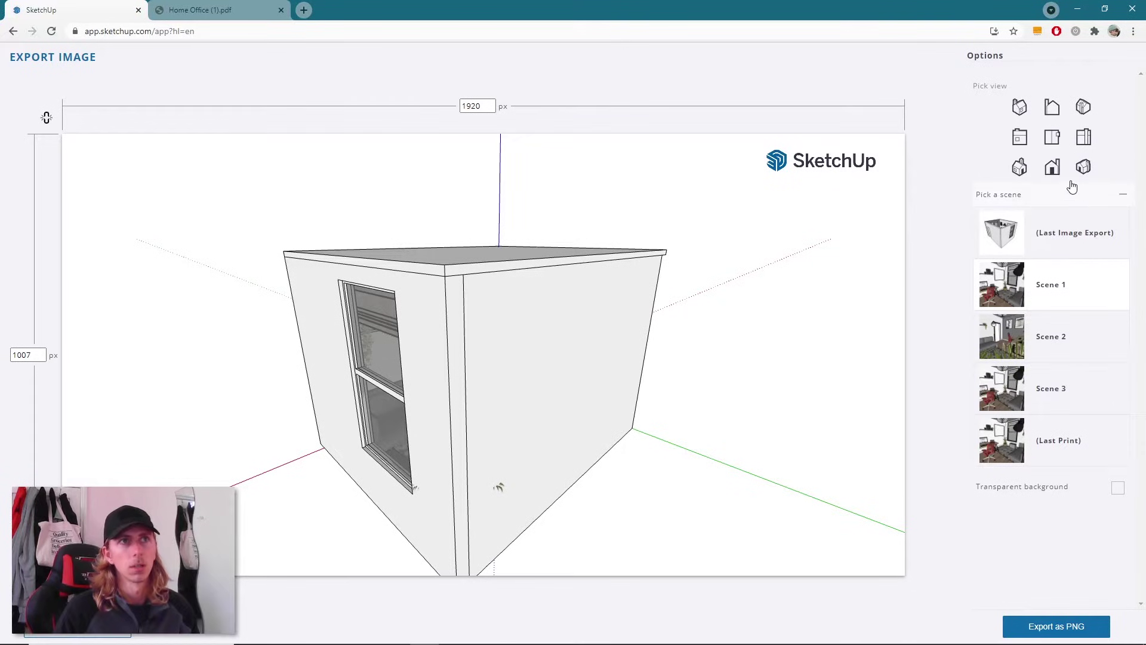
pyautogui.click(1020, 166)
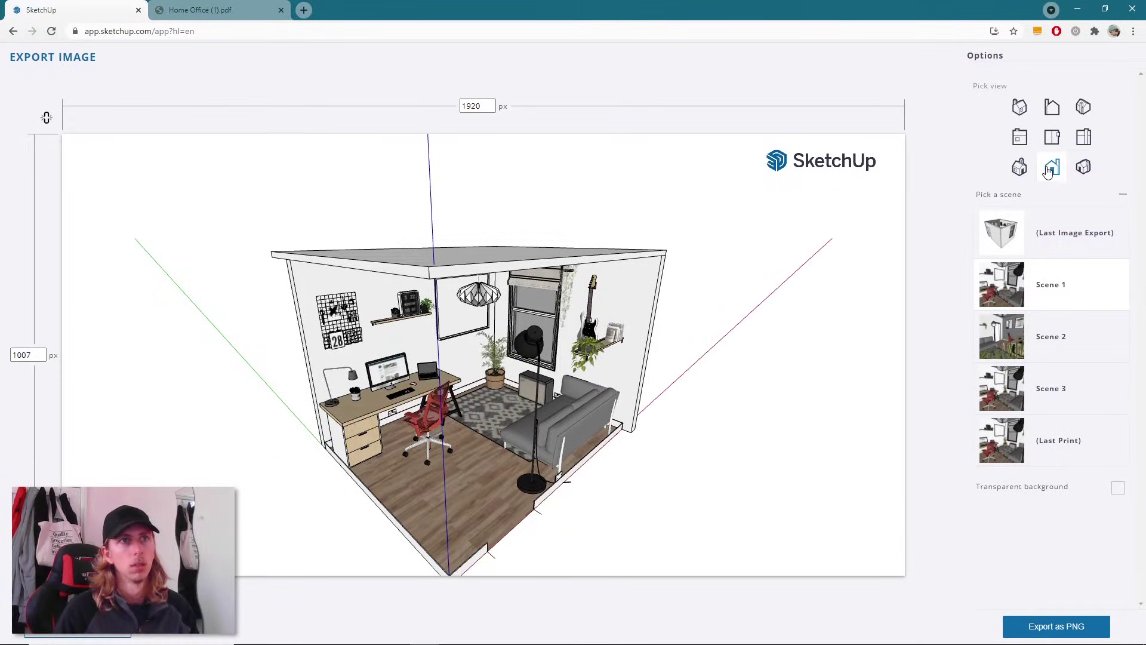
pyautogui.click(1122, 194)
pyautogui.click(1118, 230)
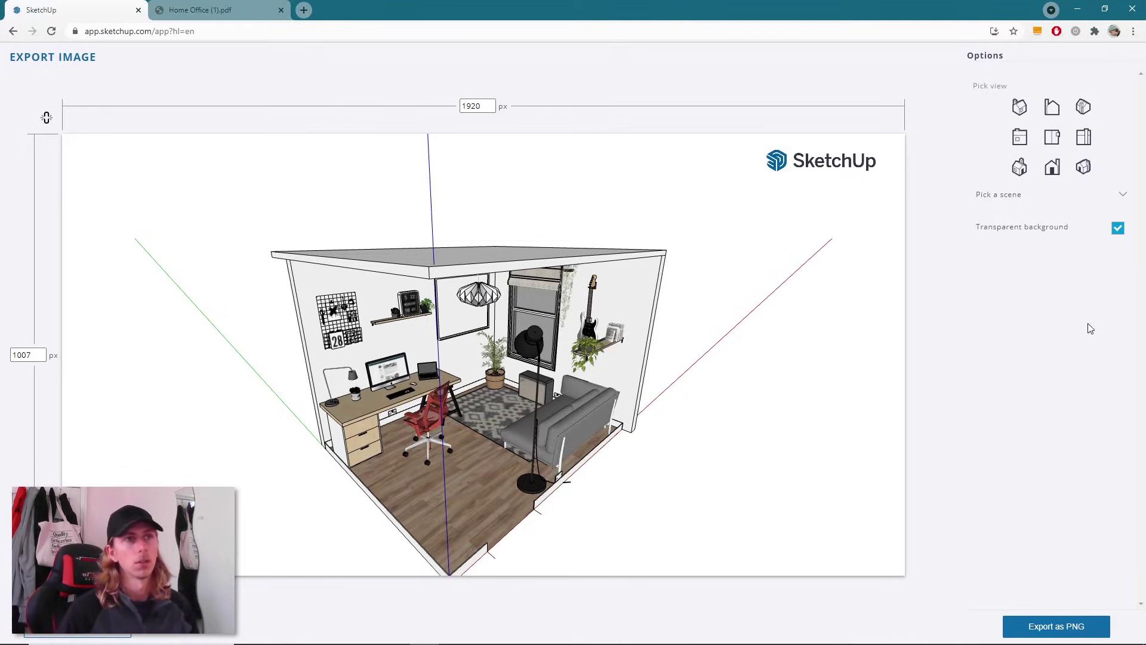
# Step: Export the large image as Home Office (2).png, preview it, then return to SketchUp
pyautogui.click(1059, 624)
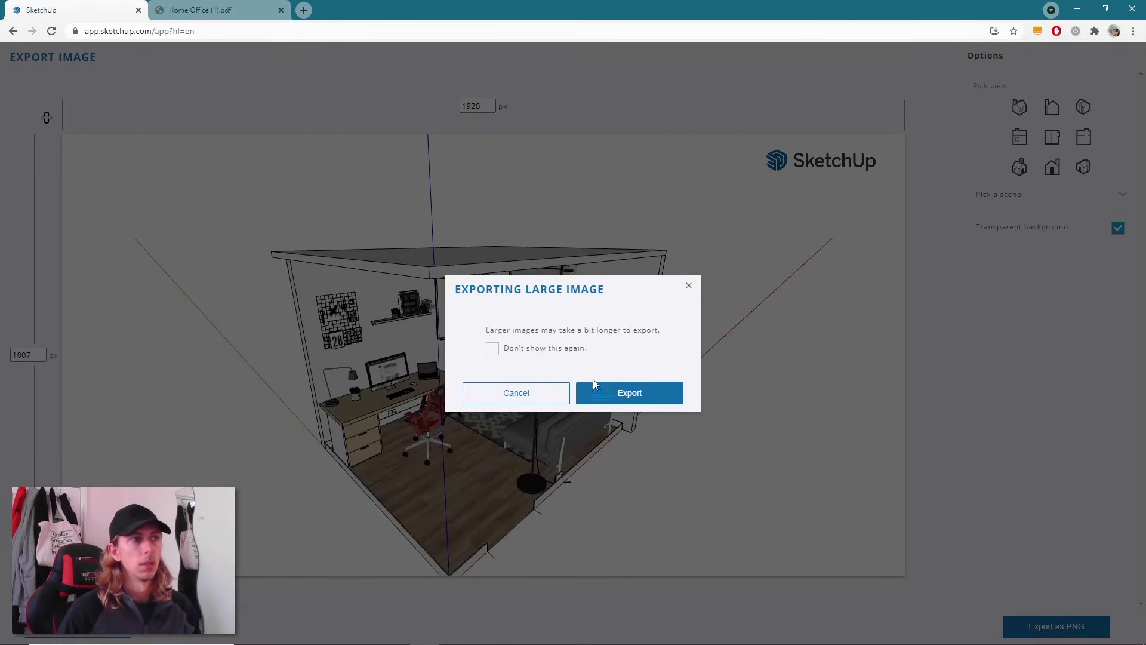
pyautogui.click(606, 406)
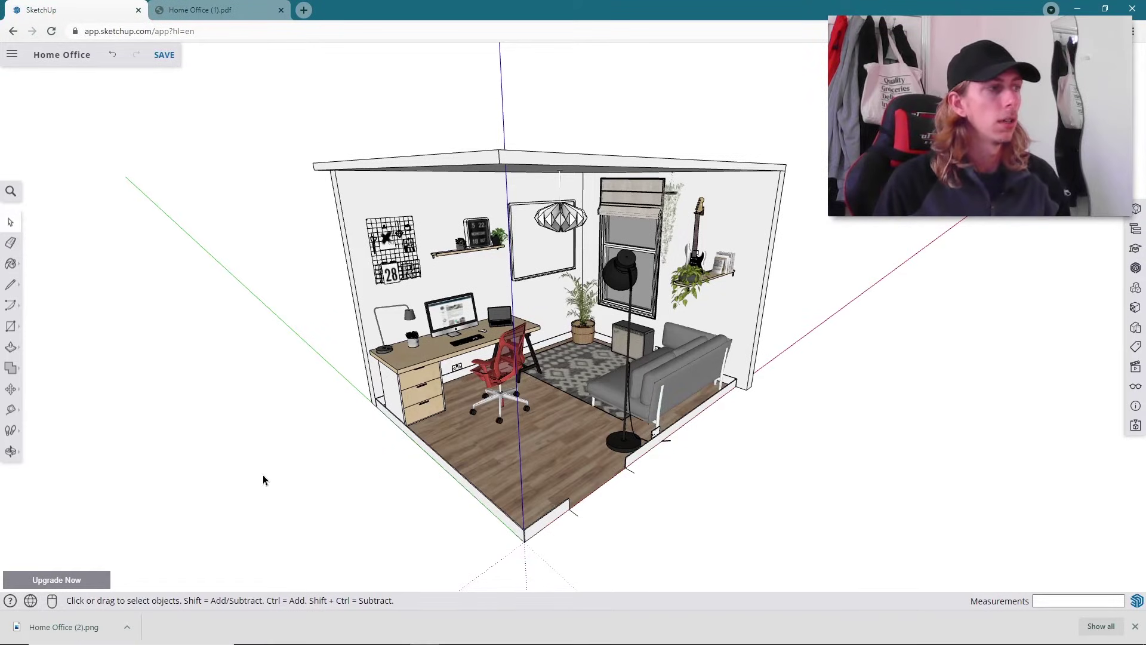
pyautogui.click(91, 629)
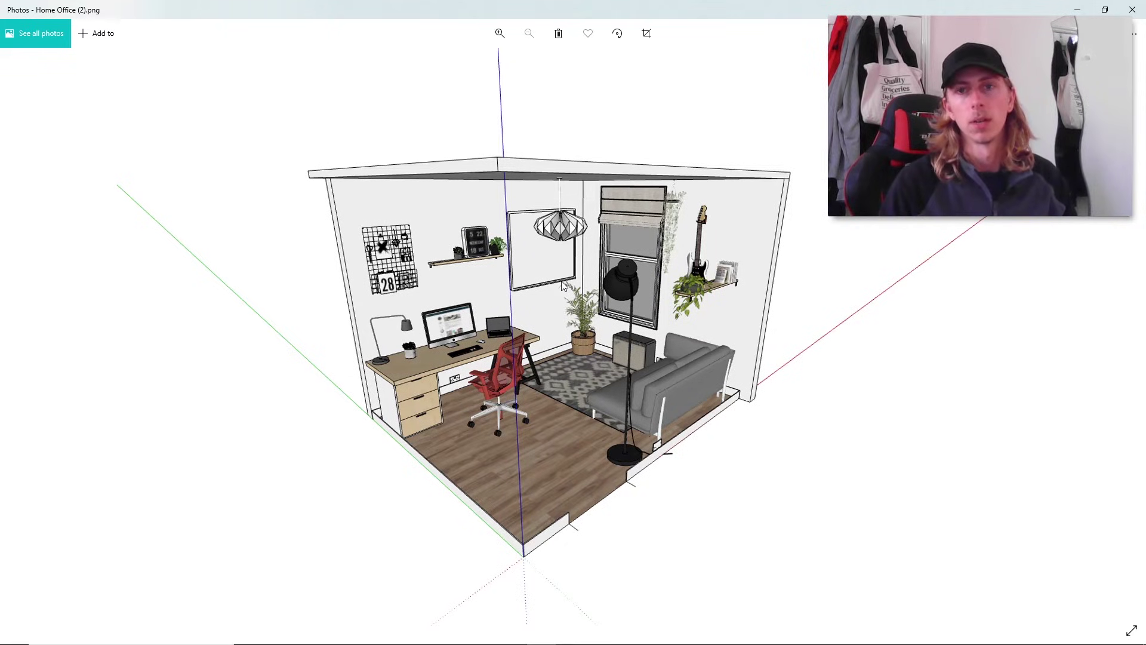
pyautogui.hotkey('alt', 'Tab')
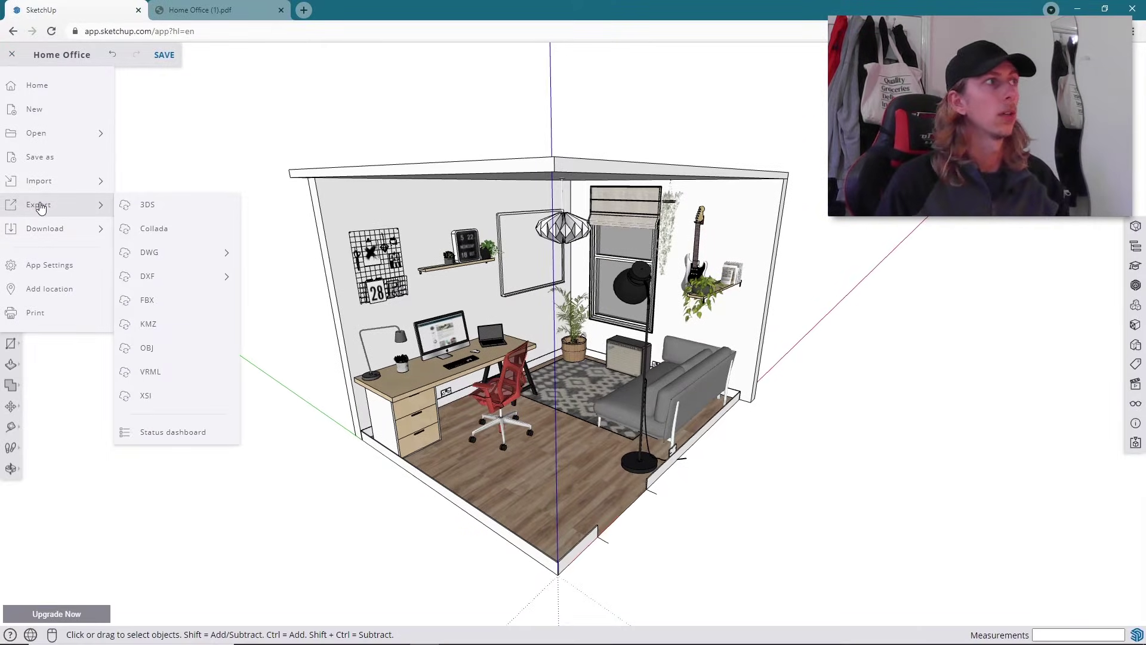
# Step: Close the File > Export format list by orbiting the model slightly
pyautogui.moveTo(56, 192)
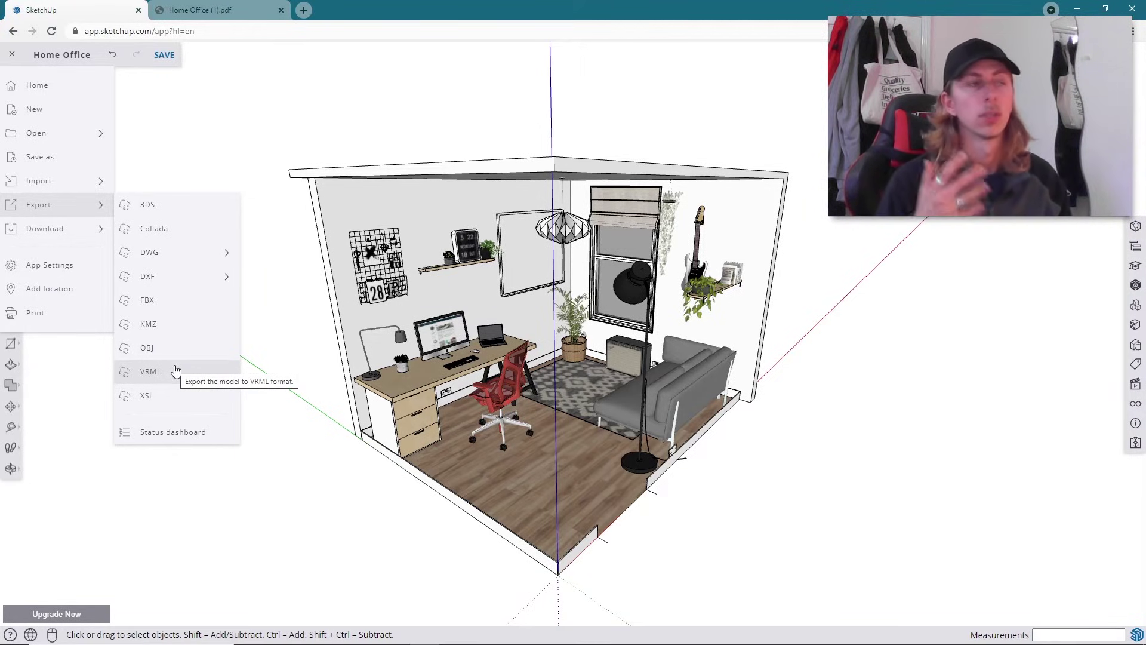
pyautogui.moveTo(537, 251); pyautogui.dragTo(693, 284, button='middle')
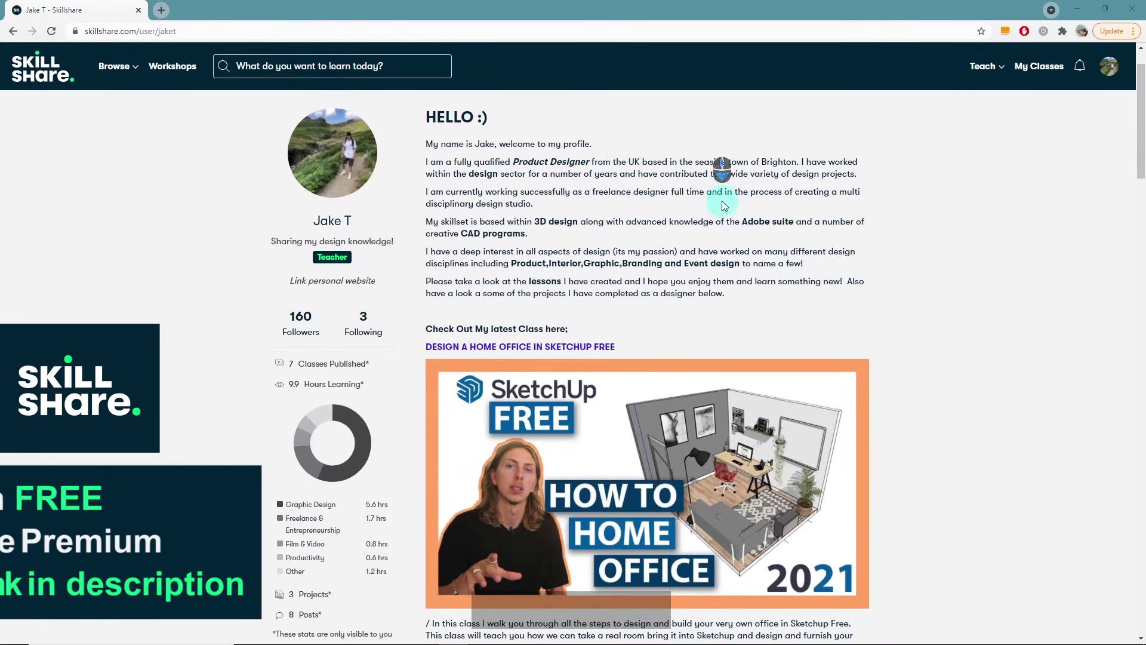
# Step: Scroll the Skillshare profile down to the instructor's Teaching classes
pyautogui.scroll(-10, 724, 206)
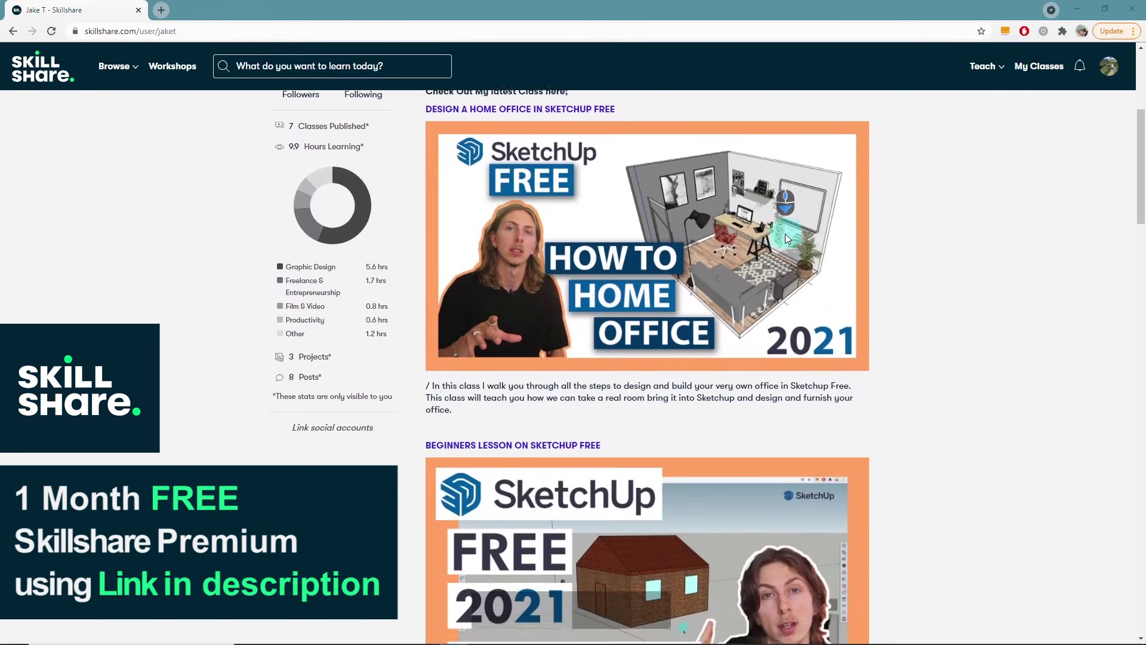
pyautogui.scroll(-13, 884, 294)
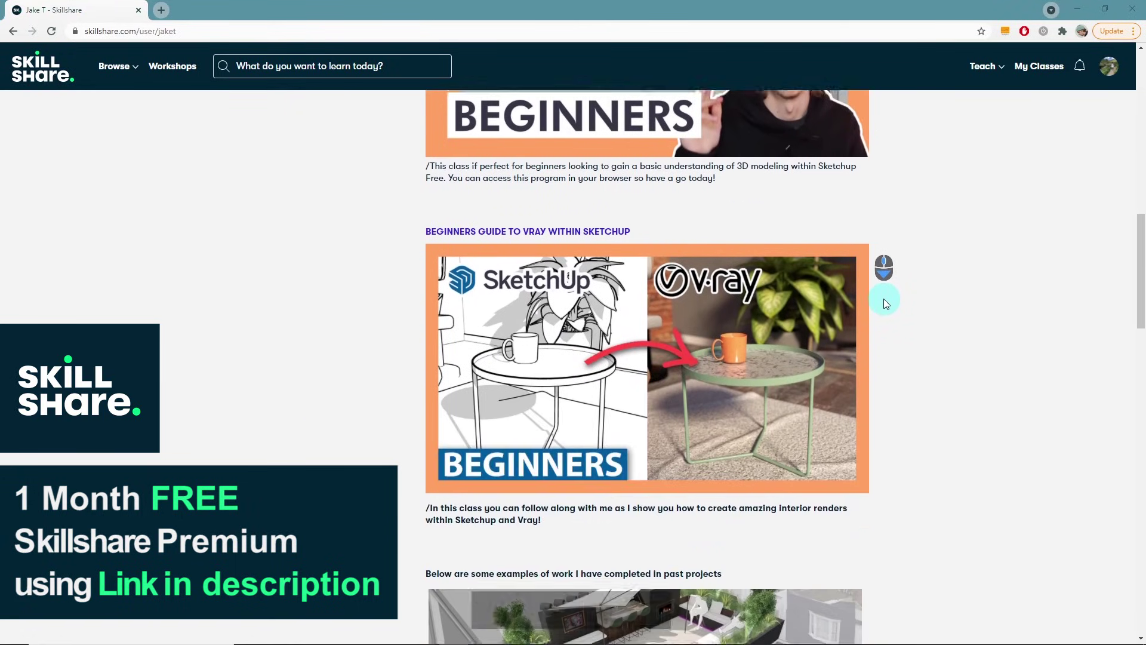
pyautogui.scroll(-2, 878, 295)
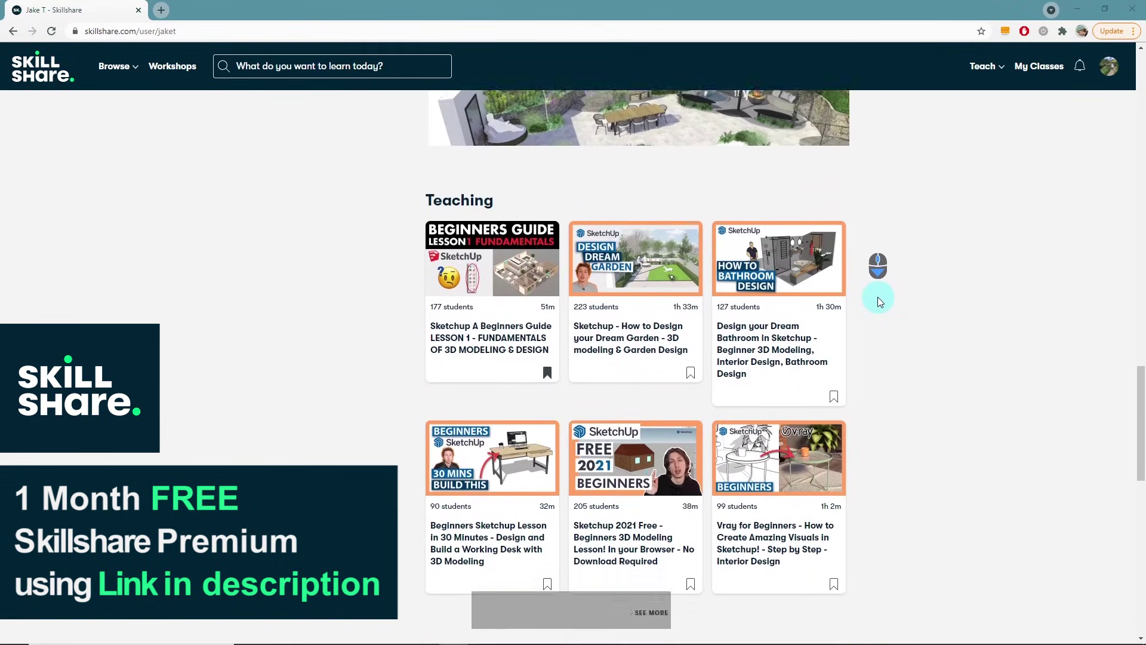
pyautogui.scroll(-2, 662, 469)
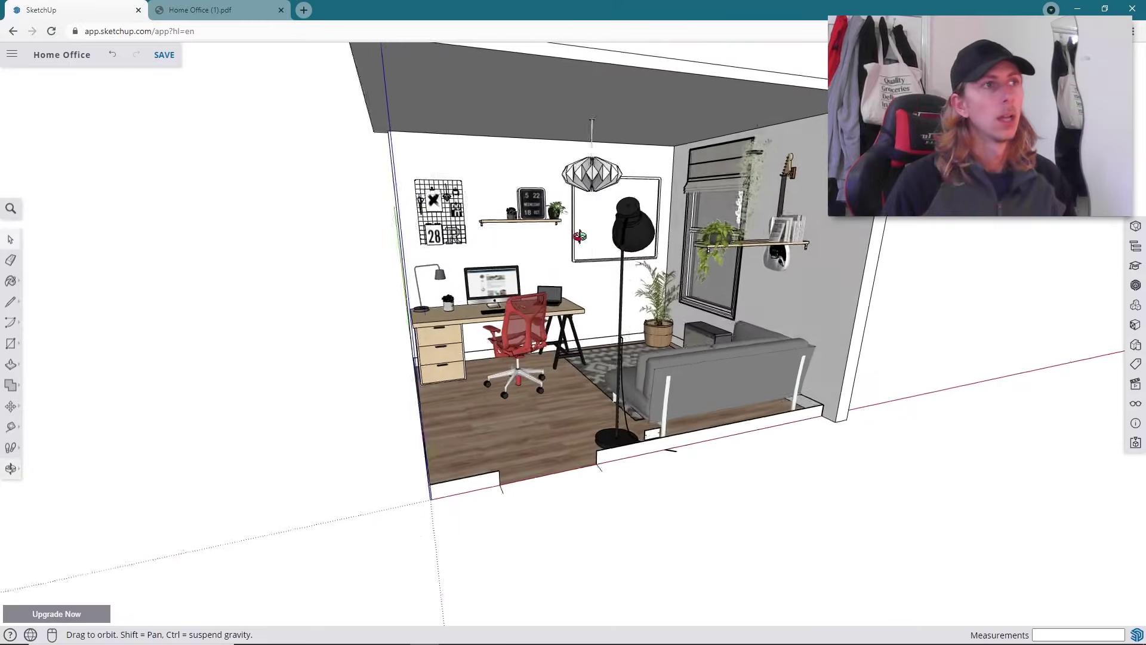
# Step: Orbit the Home Office model to view it from above, then return to Select
pyautogui.moveTo(686, 418)
pyautogui.mouseDown(button='middle')
pyautogui.moveTo(718, 395)
pyautogui.moveTo(732, 255)
pyautogui.moveTo(716, 214)
pyautogui.mouseUp(button='middle')
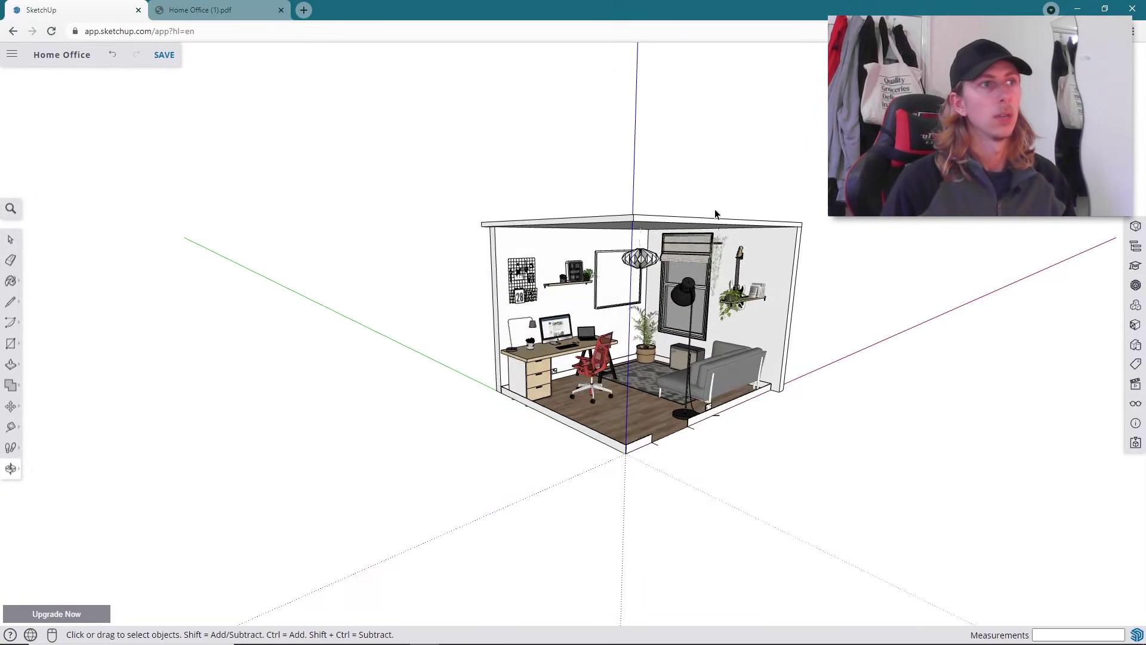
pyautogui.scroll(2, 727, 322)
pyautogui.moveTo(717, 373); pyautogui.dragTo(723, 386)
pyautogui.press('space')
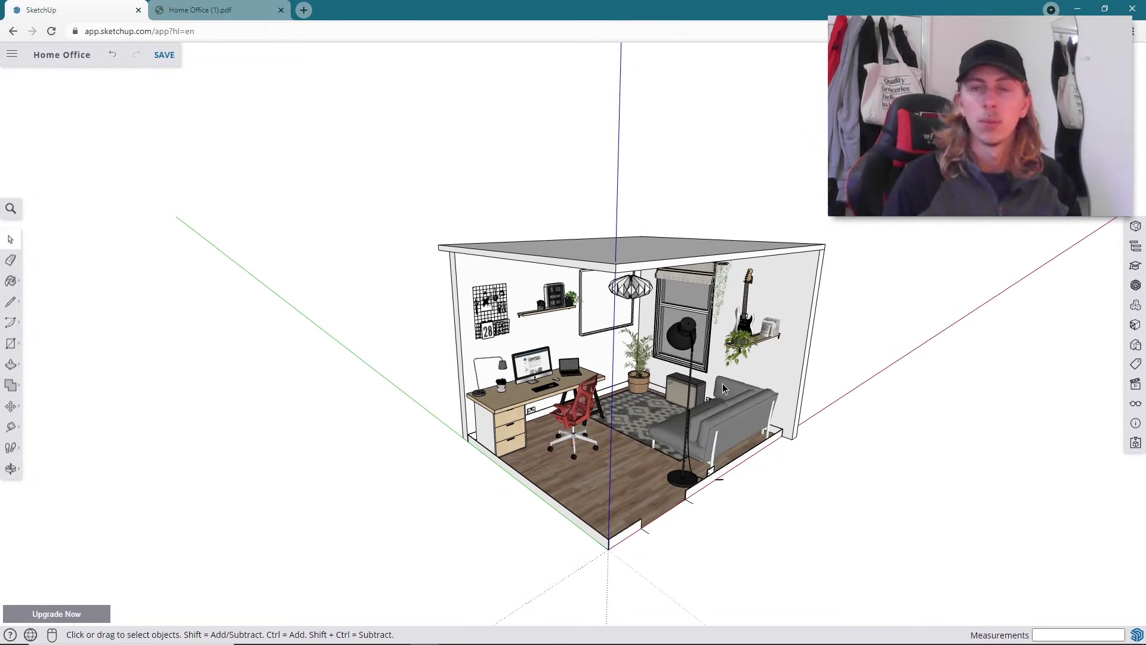